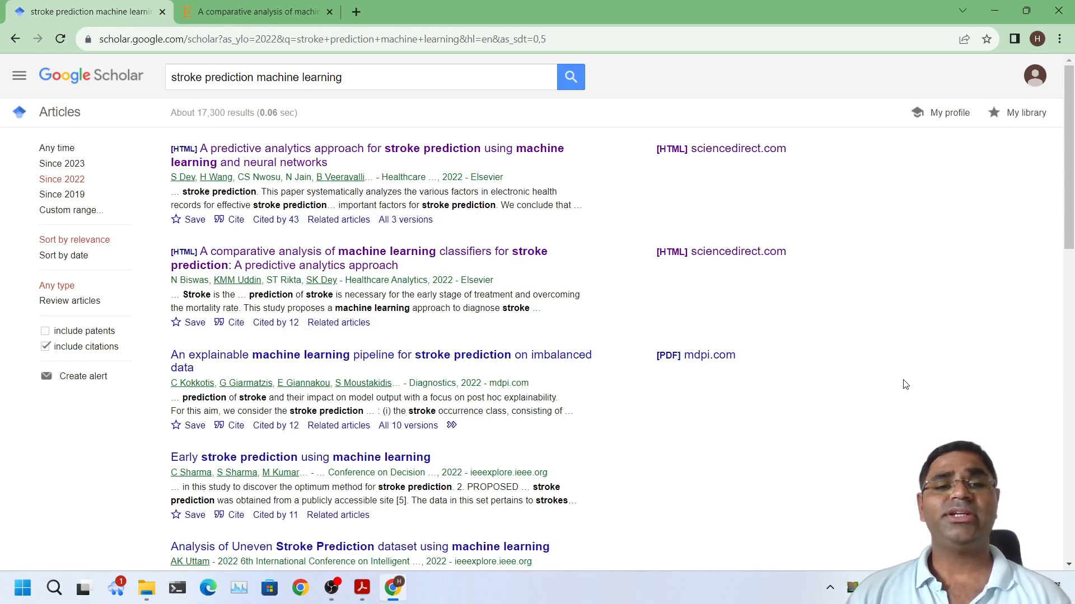
Mark the second result's '2022 - Elsevier' source and switch to the ScienceDirect article.
drag(430, 280, 500, 279)
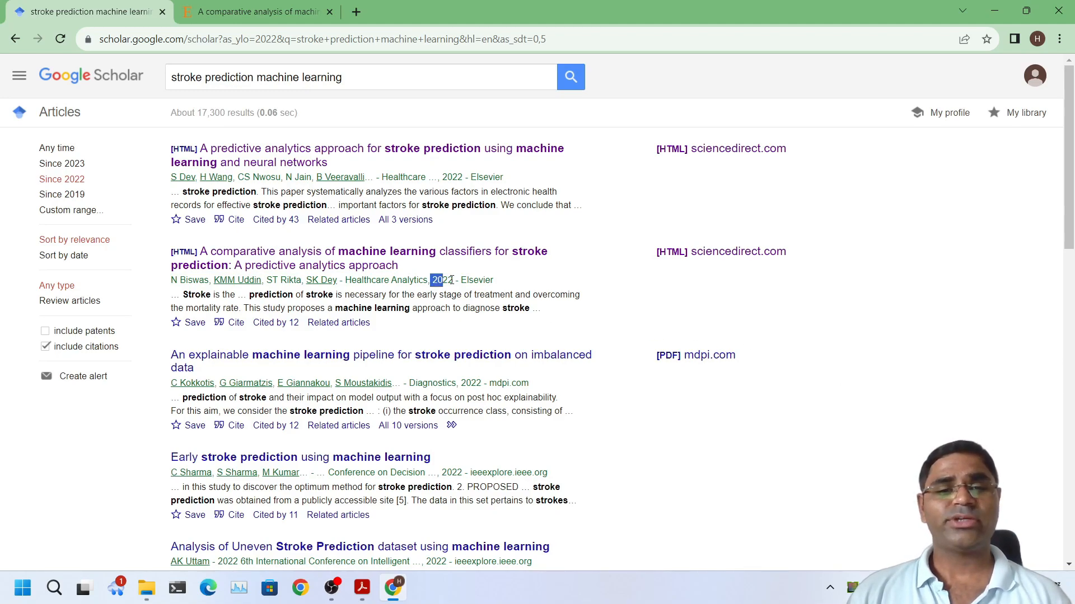
click(252, 12)
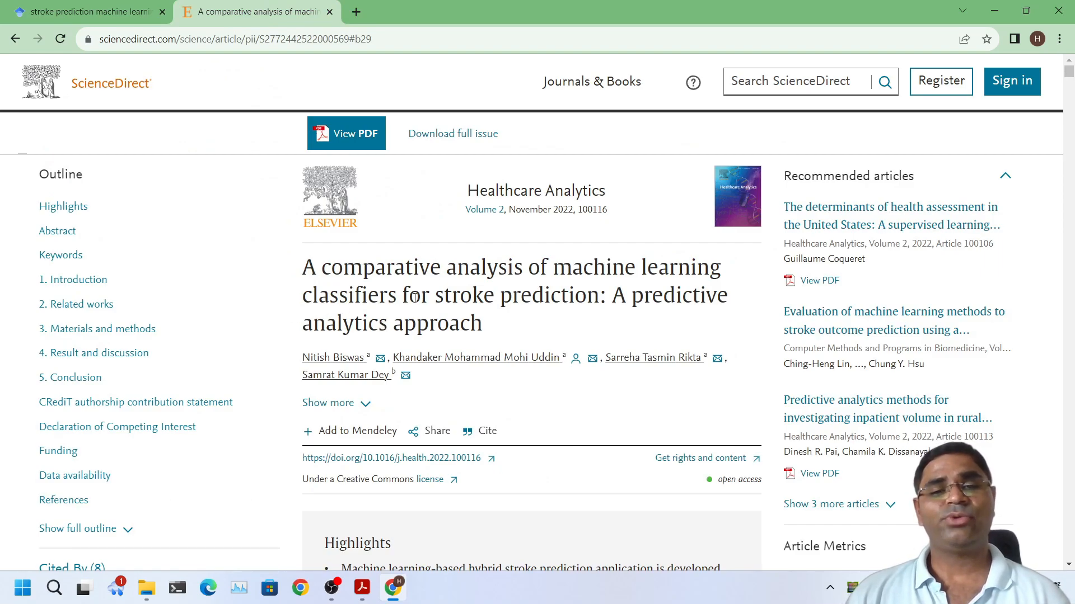
scroll(637, 314, down, 3)
scroll(1031, 176, up, 2)
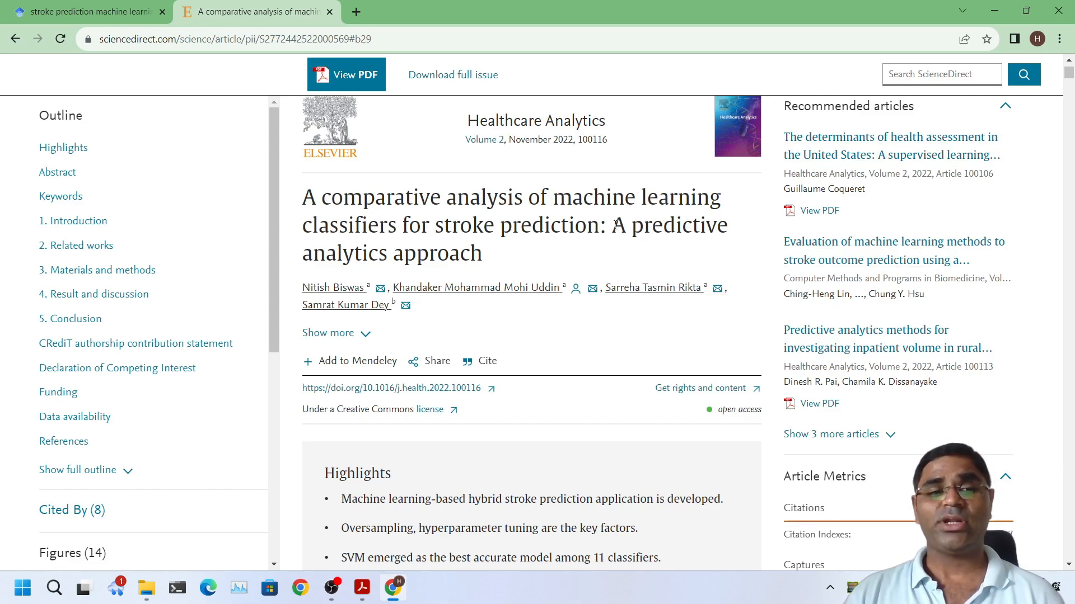
Jump to Materials and methods and show reference [29] for the Kaggle data source.
click(145, 273)
scroll(535, 227, down, 5)
scroll(535, 227, down, 10)
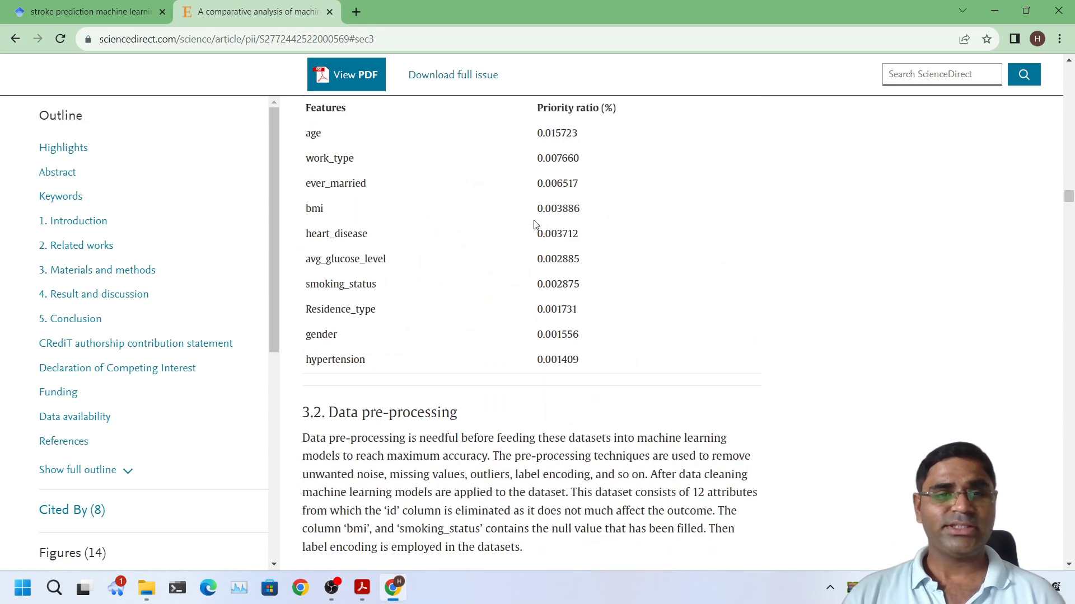
scroll(534, 224, up, 3)
scroll(534, 223, up, 1)
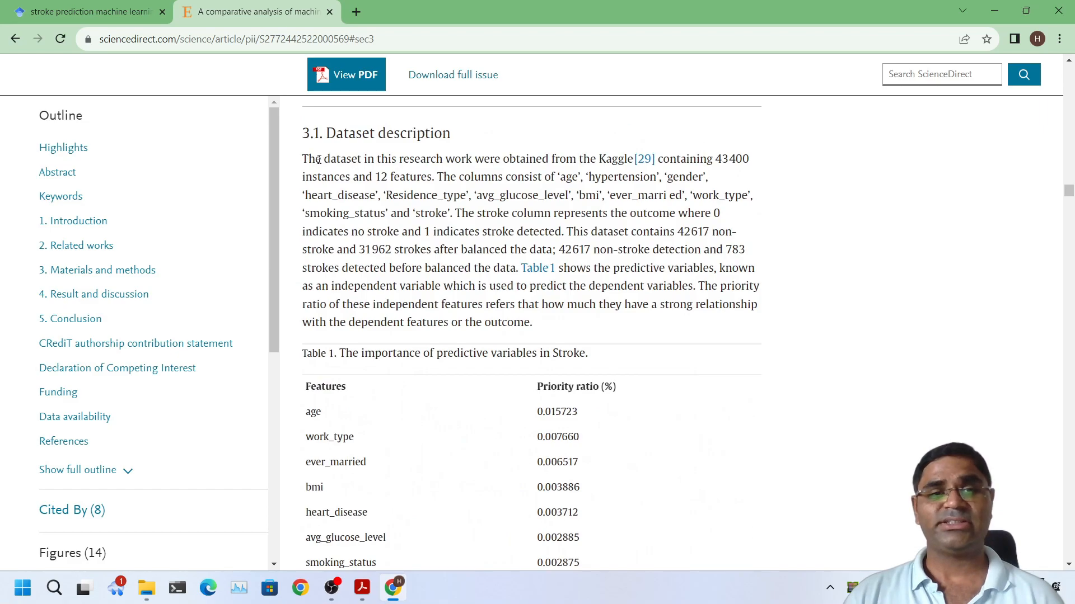
drag(304, 161, 611, 159)
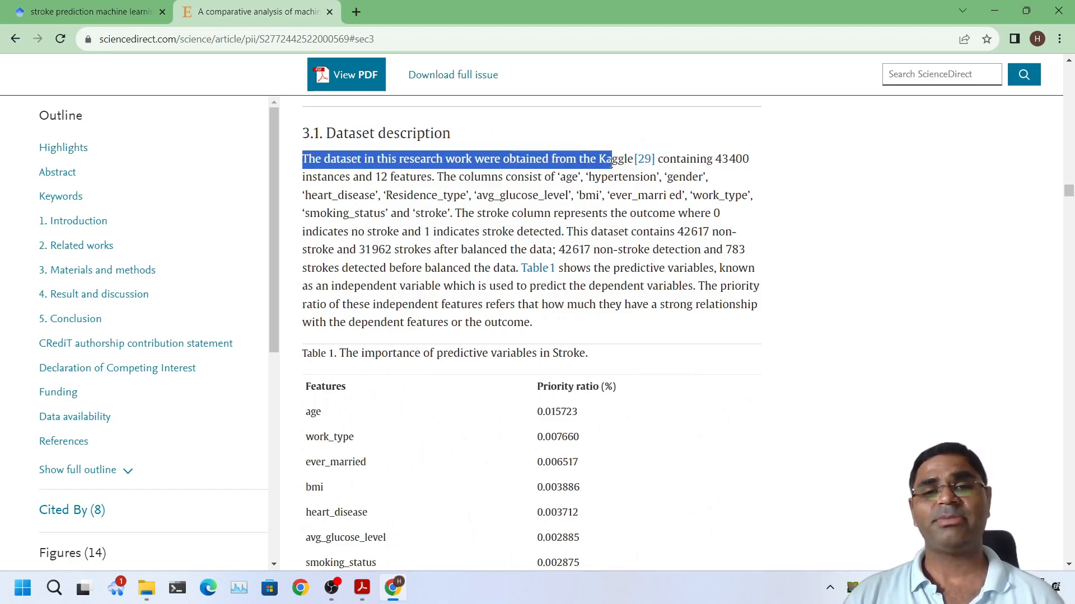
click(645, 161)
Open the Kaggle Stroke Prediction Dataset link in a new tab and switch to it.
right_click(881, 155)
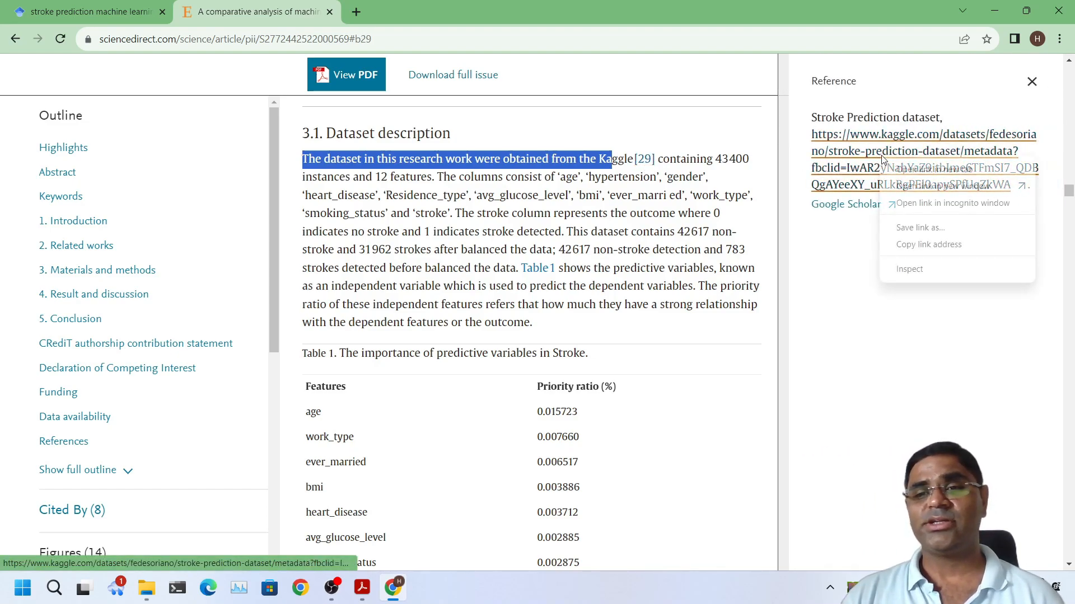
click(915, 202)
click(452, 7)
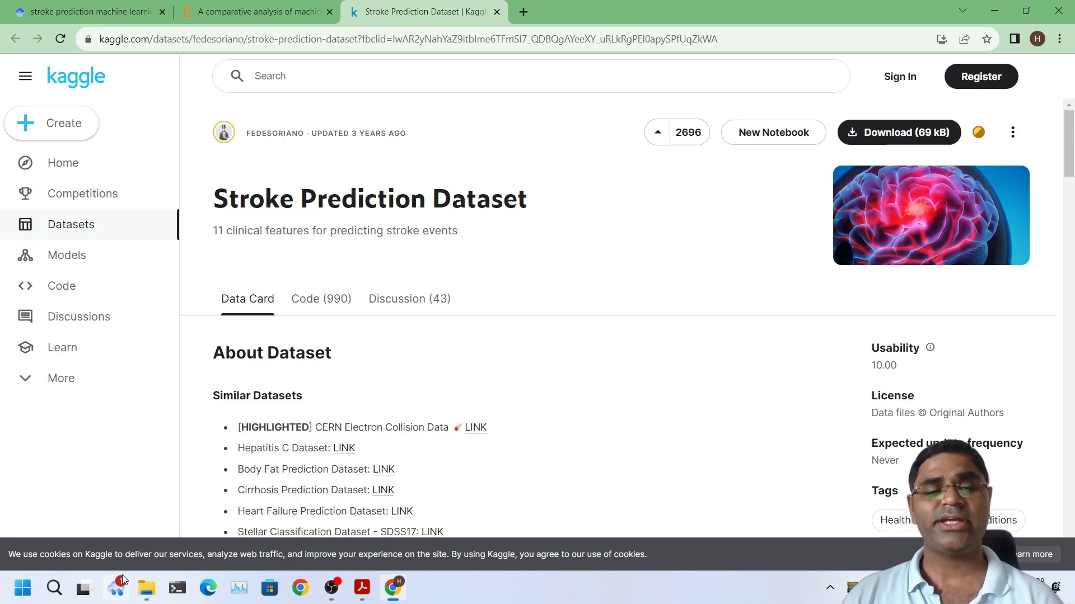
Open healthcare-dataset-stroke-data.csv from the archive folder with Excel.
click(146, 587)
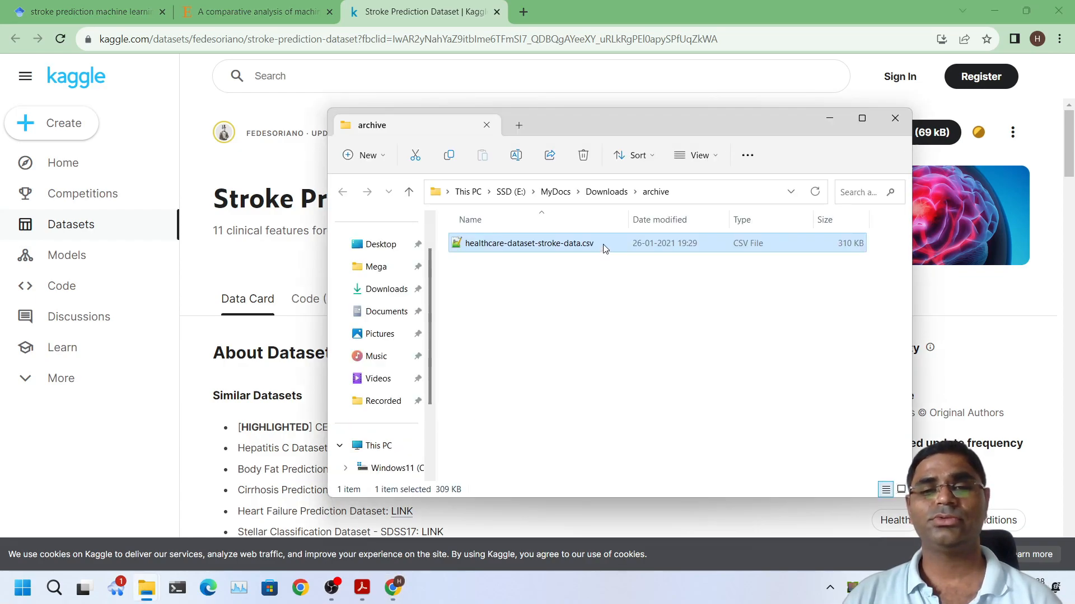
right_click(605, 245)
mouse_move(657, 313)
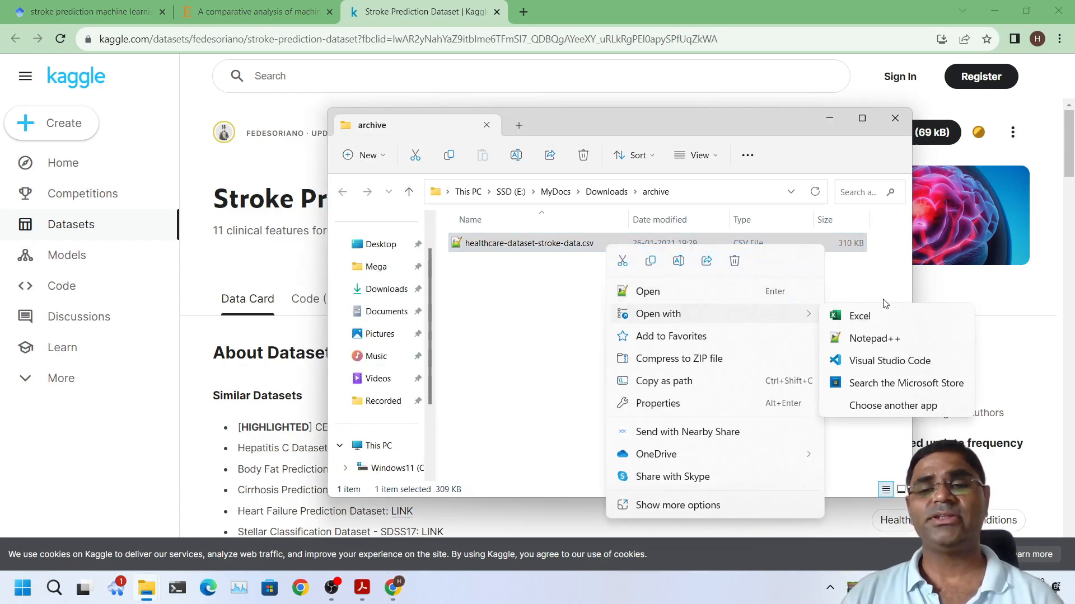
click(873, 314)
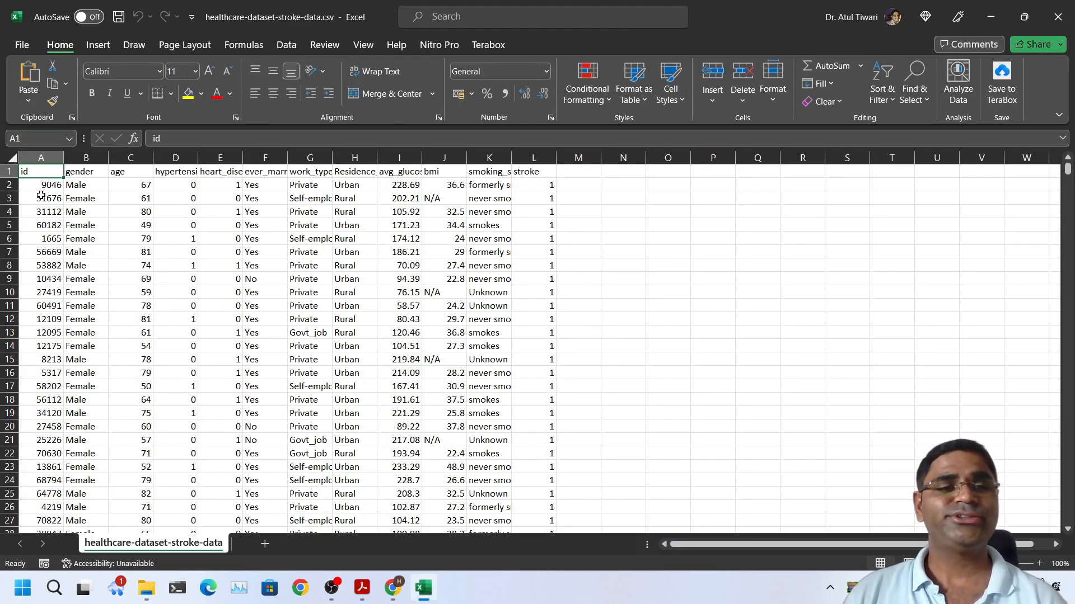
Autofit columns D, E, F, I and K to their hypertension, heart_disease, ever_married, avg_glucose_level and smoking_status headers.
double_click(197, 159)
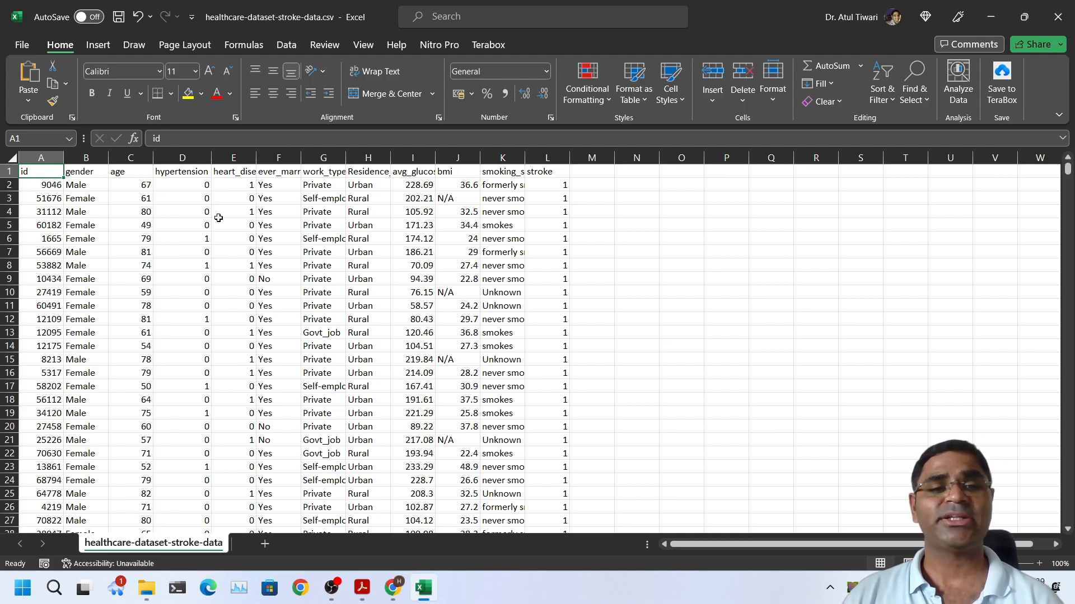
double_click(255, 158)
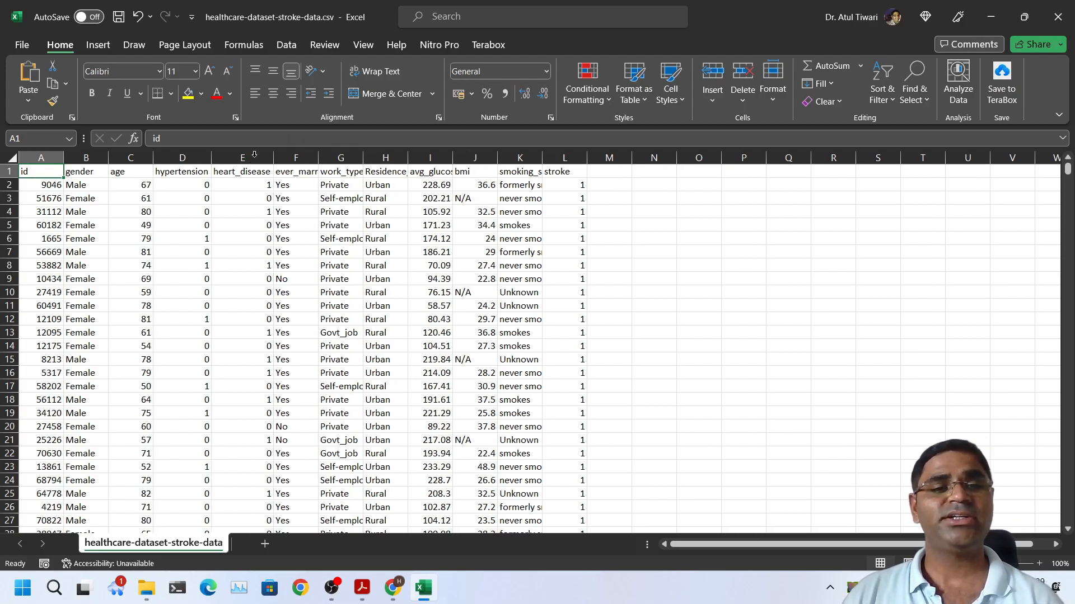
double_click(319, 158)
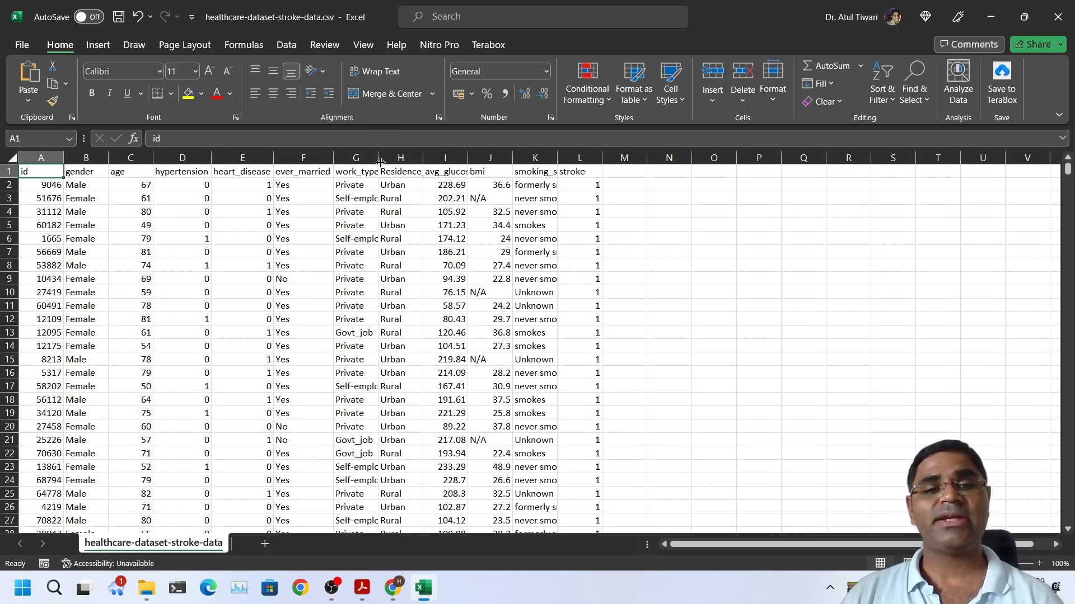
double_click(467, 158)
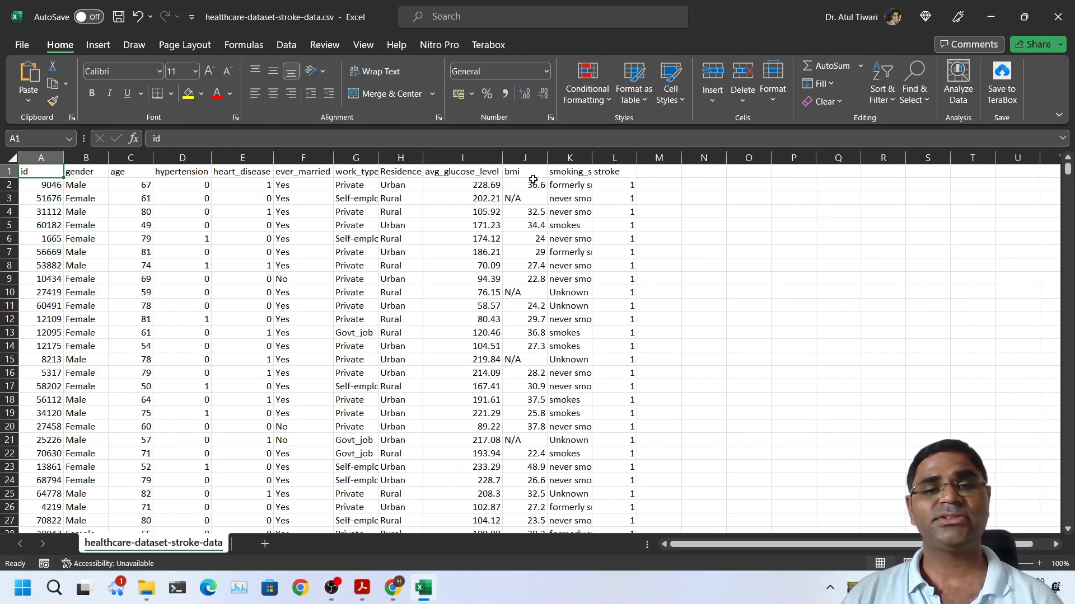
click(529, 158)
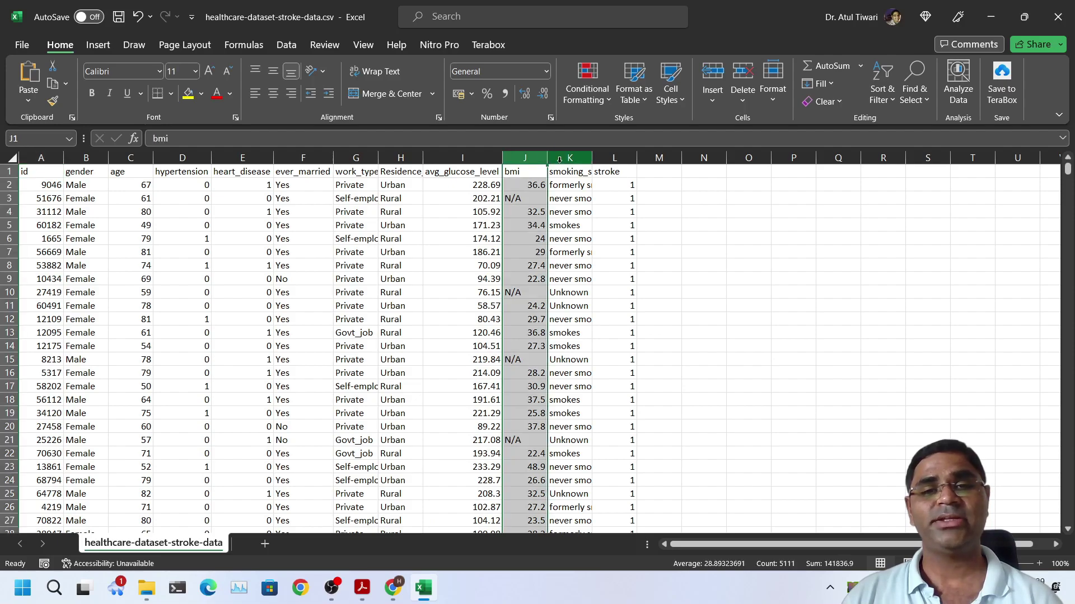
double_click(592, 159)
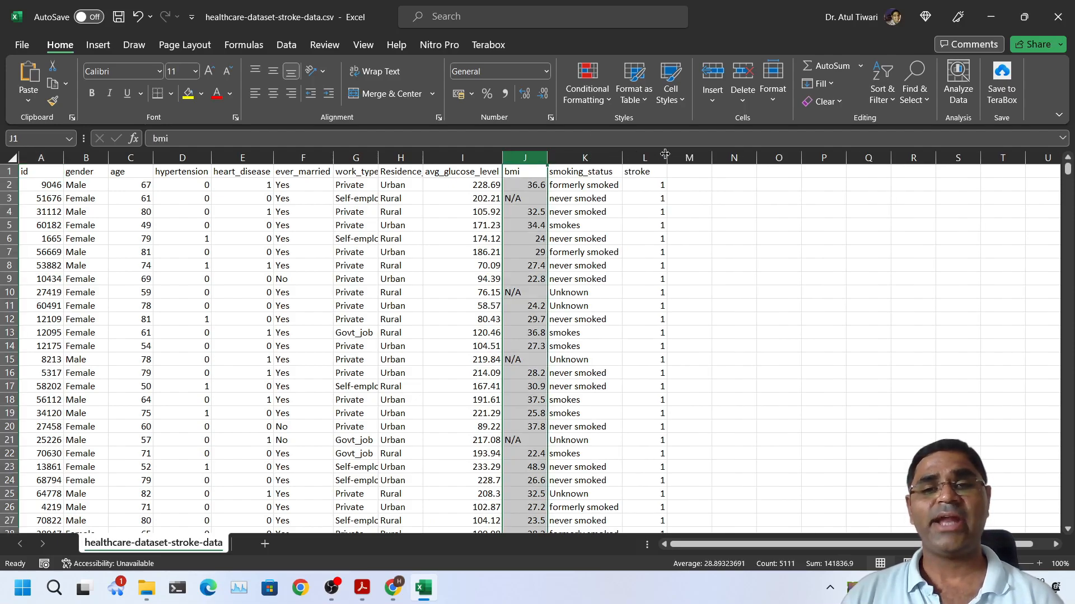
click(642, 174)
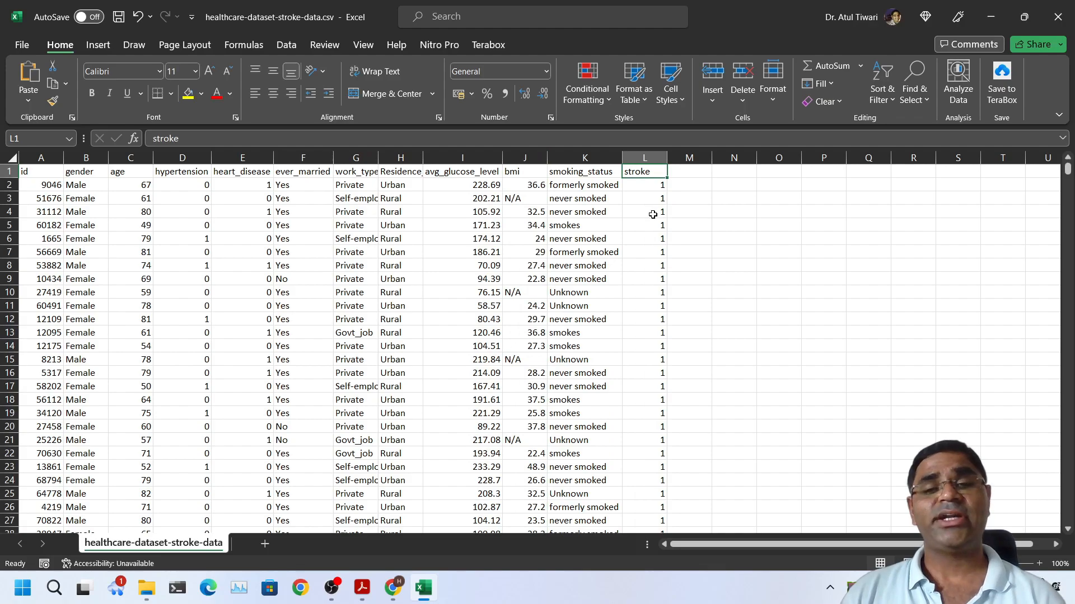
scroll(651, 229, down, 17)
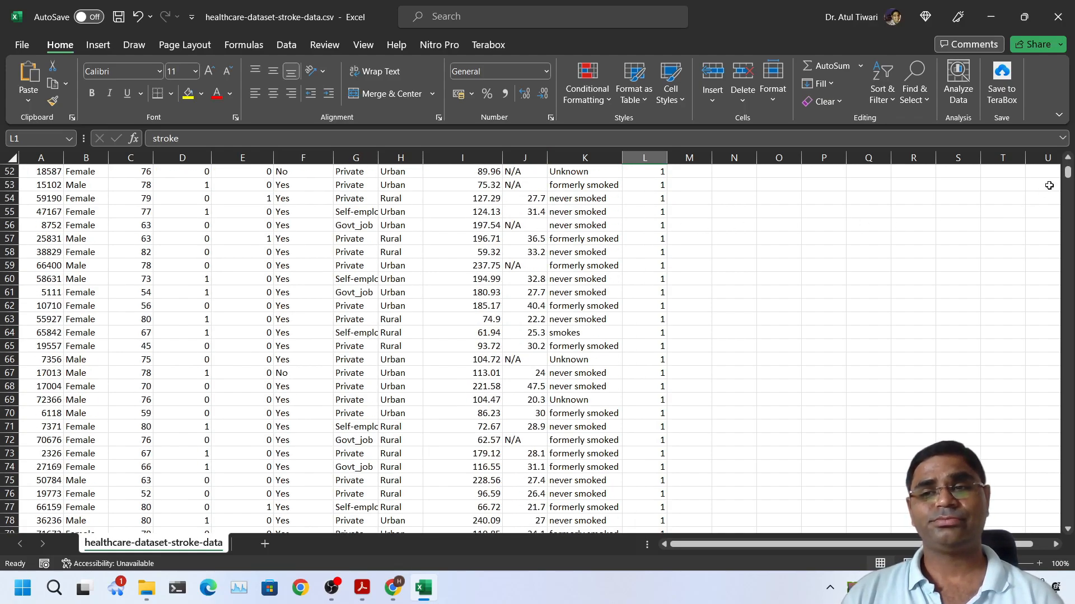
scroll(652, 231, up, 17)
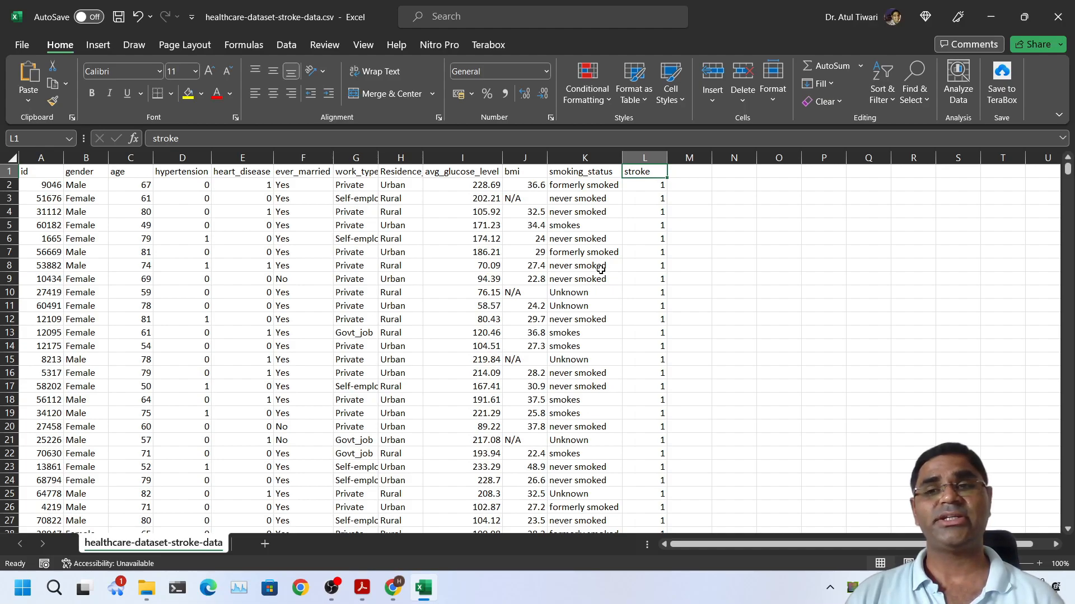
click(1054, 12)
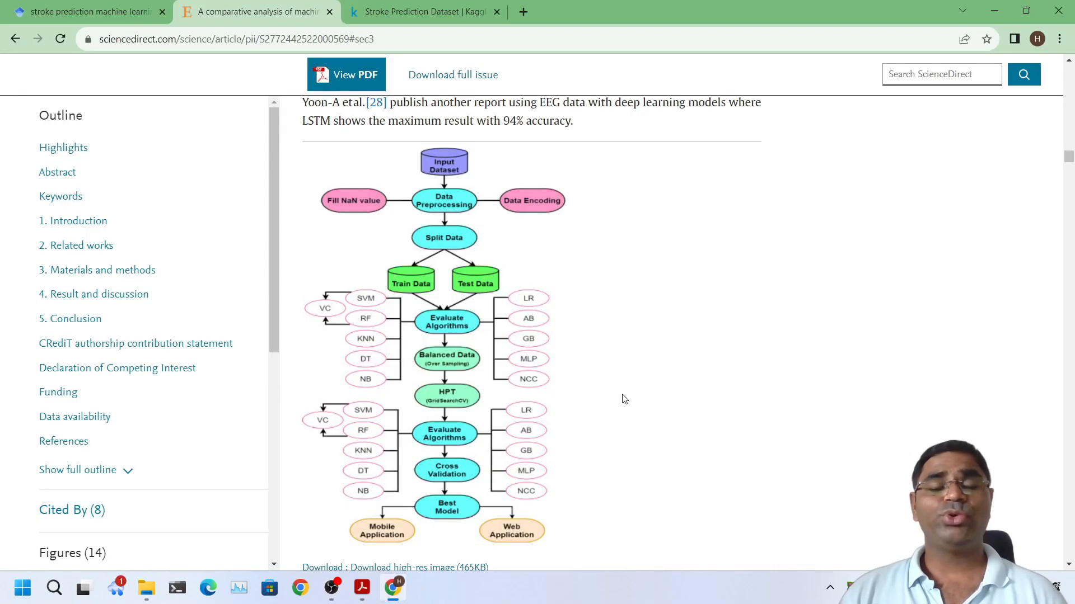